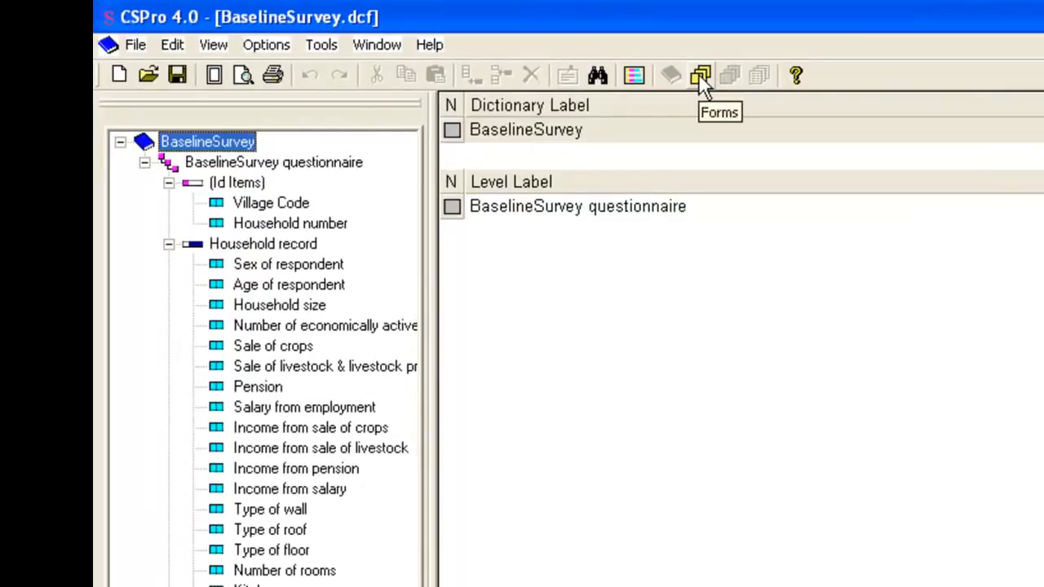
# - Generate a new set of forms from the BaselineSurvey dictionary, using labels, text left and horizontal rosters as the drag options
pyautogui.click(702, 78)
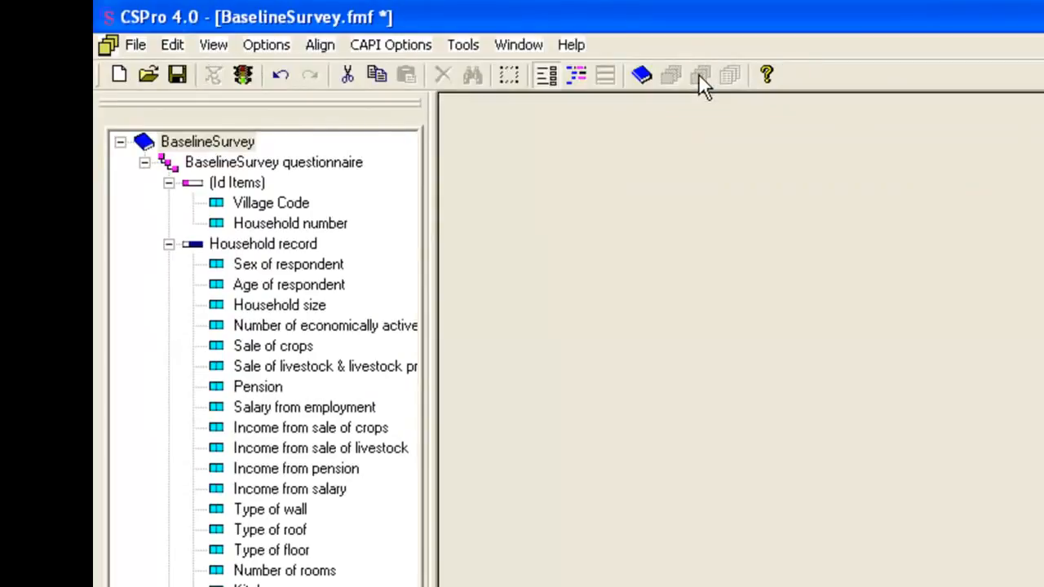
pyautogui.click(173, 45)
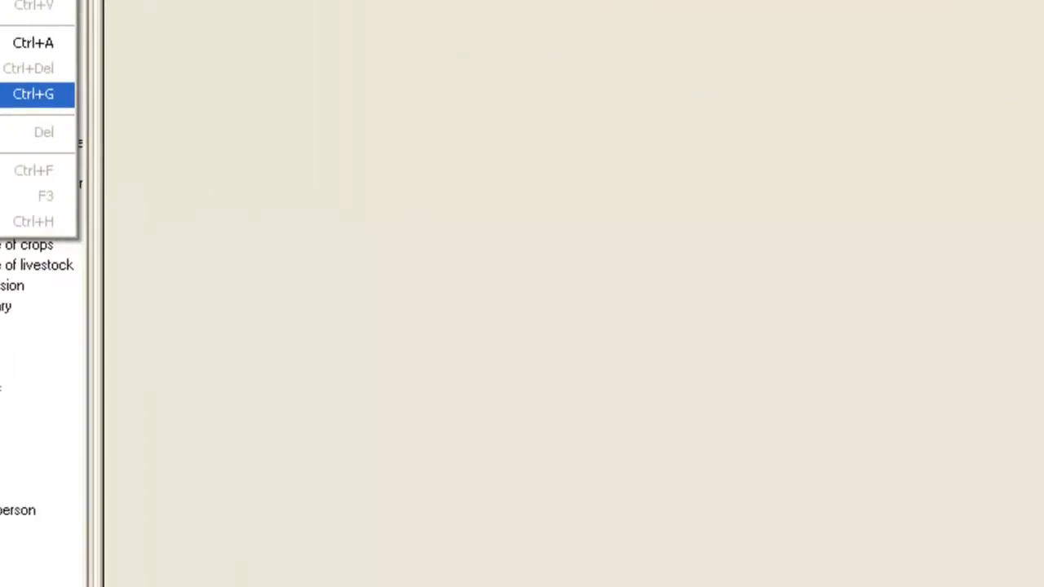
pyautogui.click(234, 277)
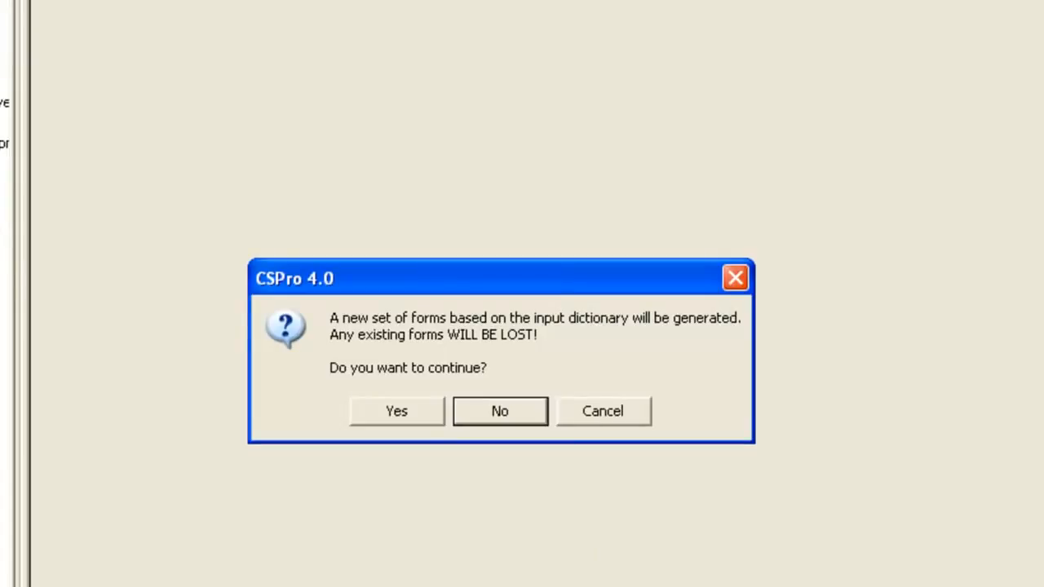
pyautogui.click(424, 423)
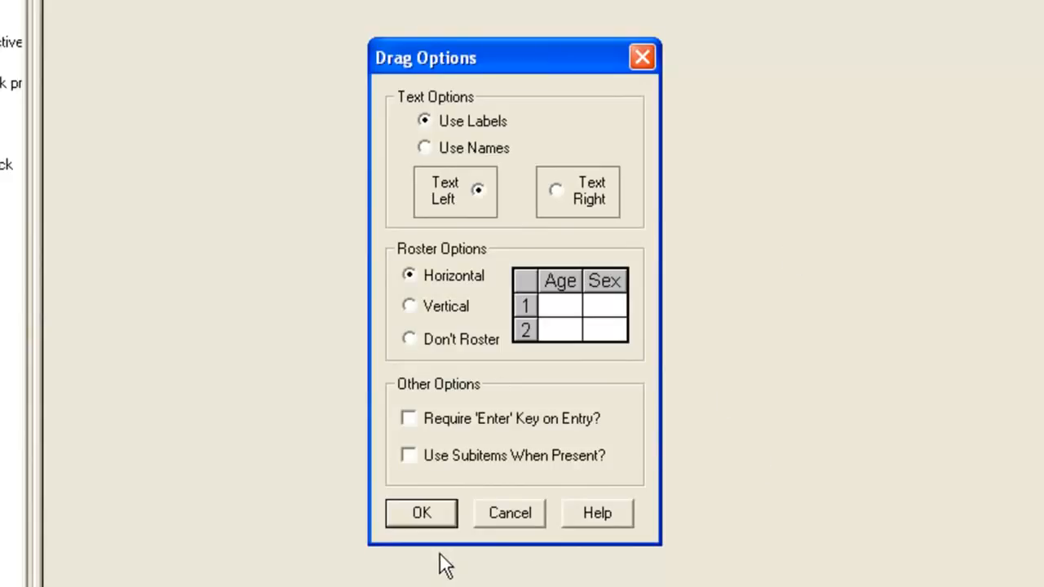
pyautogui.click(424, 514)
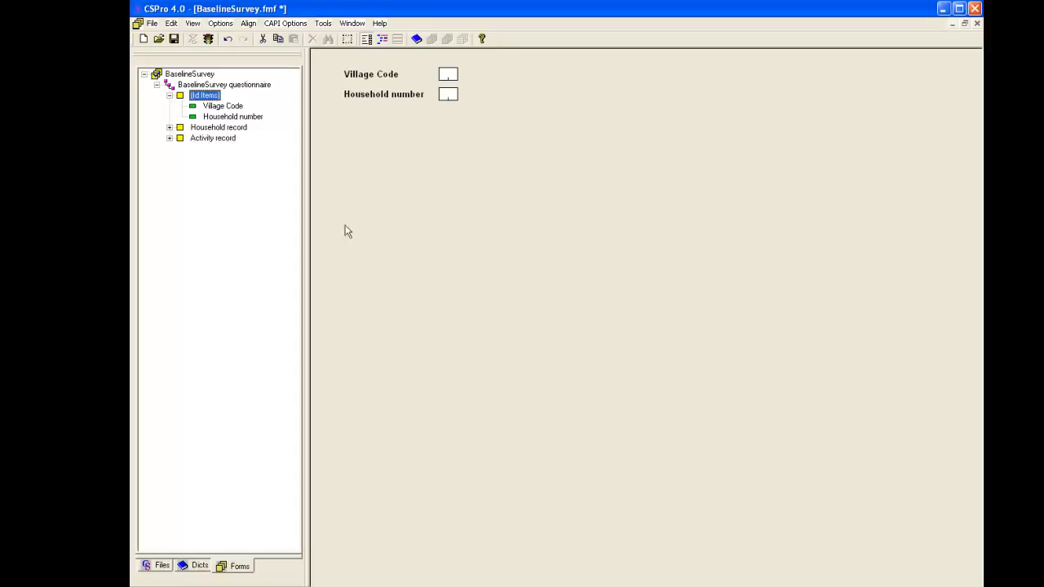
# - Examine the generated Household record and Activity record forms, expanding the Household record's item list and returning to its form
pyautogui.click(171, 128)
pyautogui.click(212, 130)
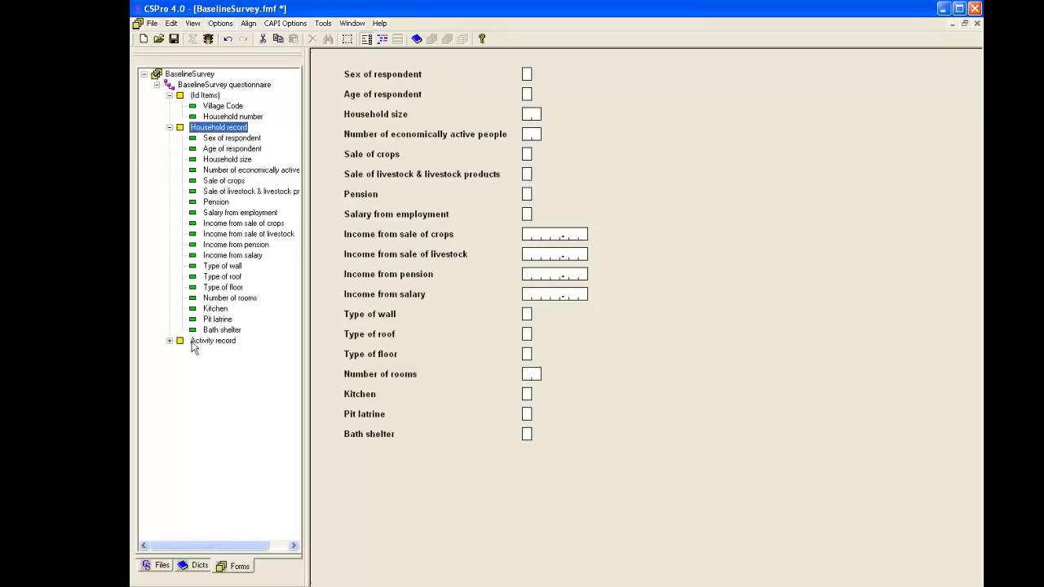
pyautogui.click(226, 341)
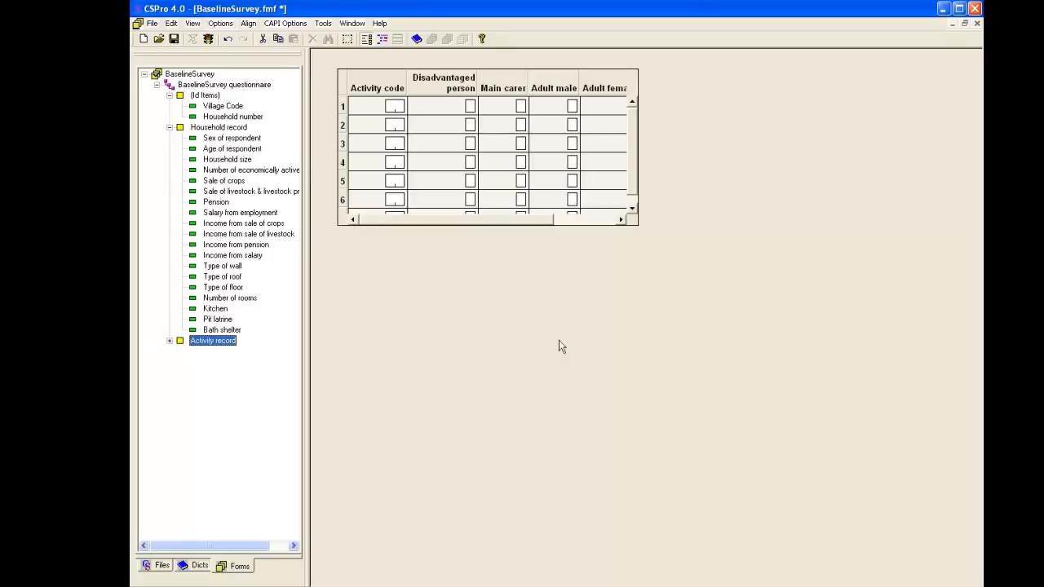
pyautogui.click(217, 127)
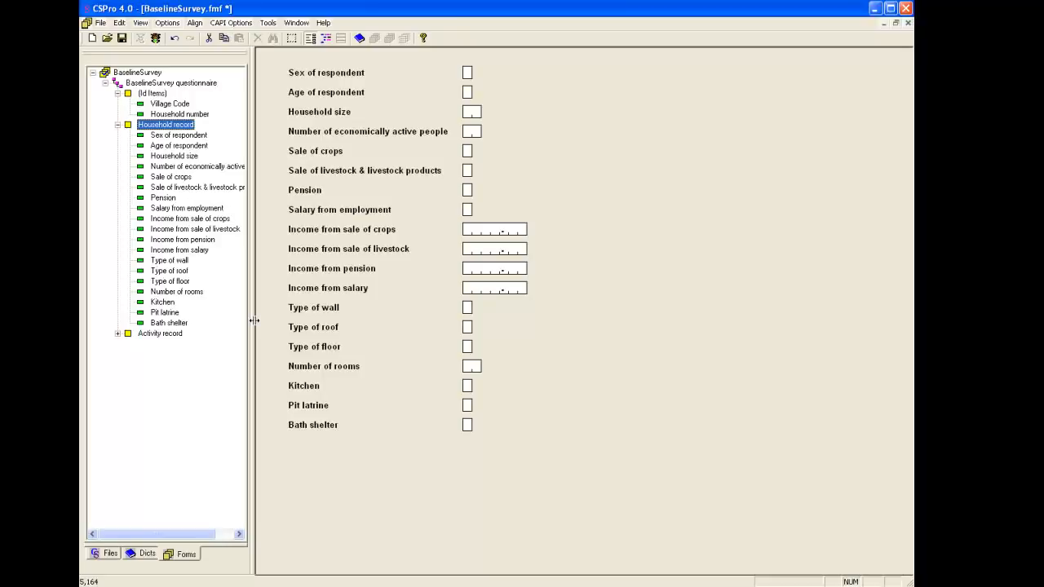
# - Move the housing fields from Type of wall to Bath shelter down and right as a block, leaving a gap below Income from salary
pyautogui.click(268, 302)
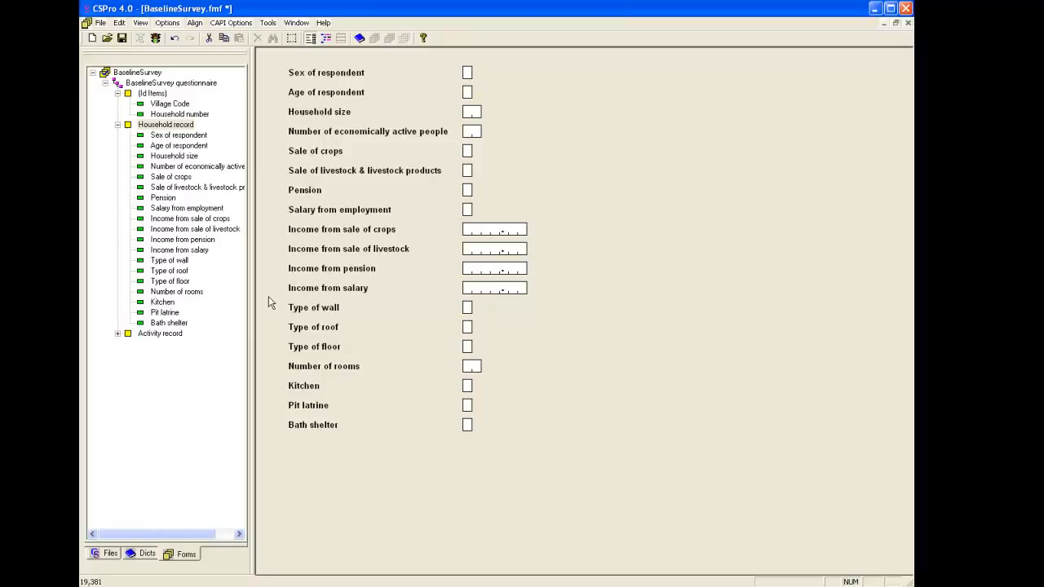
pyautogui.moveTo(268, 296); pyautogui.dragTo(510, 454)
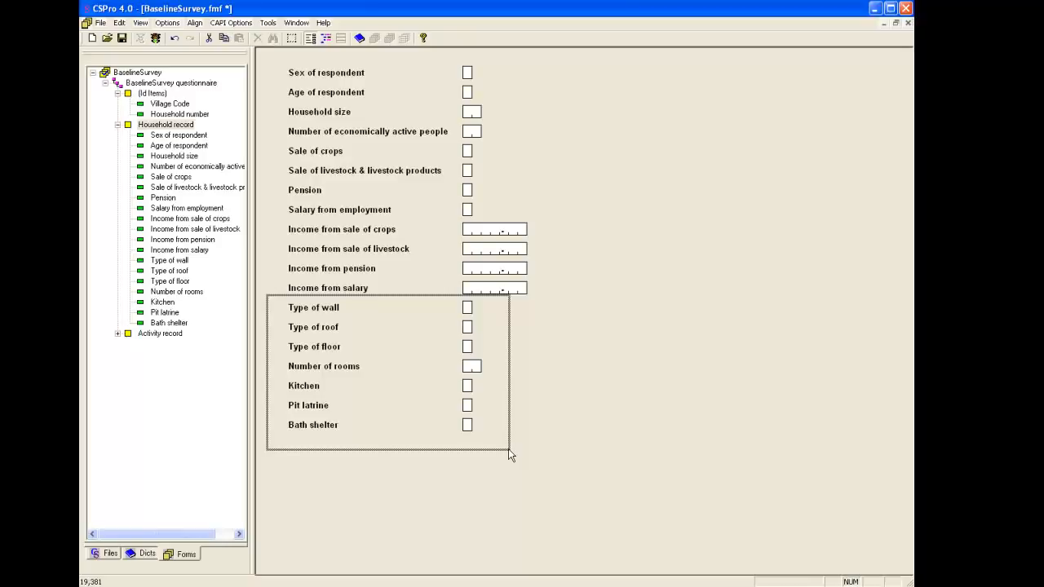
pyautogui.moveTo(508, 448); pyautogui.dragTo(507, 448)
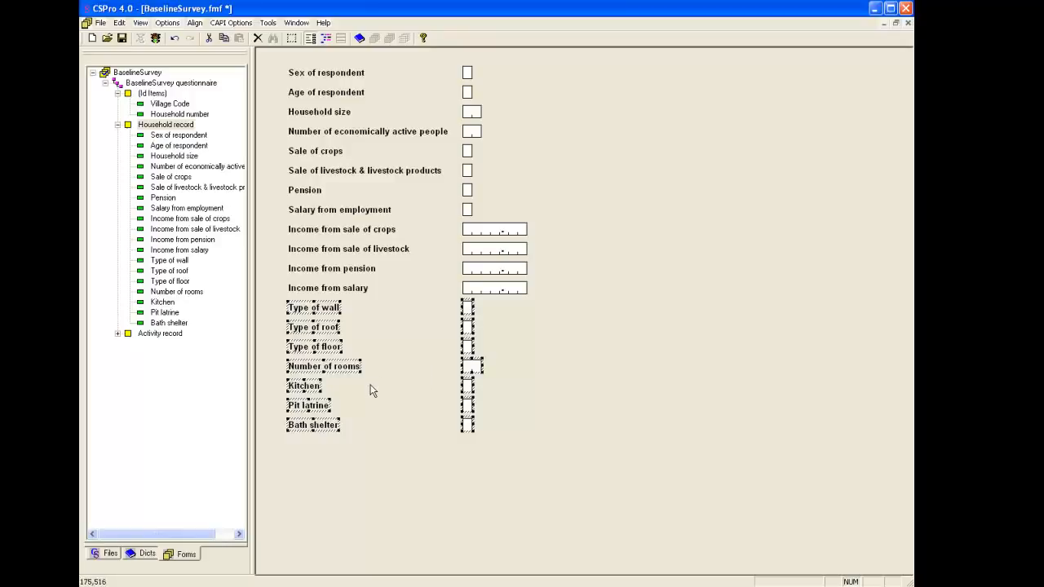
pyautogui.moveTo(324, 351); pyautogui.dragTo(388, 416)
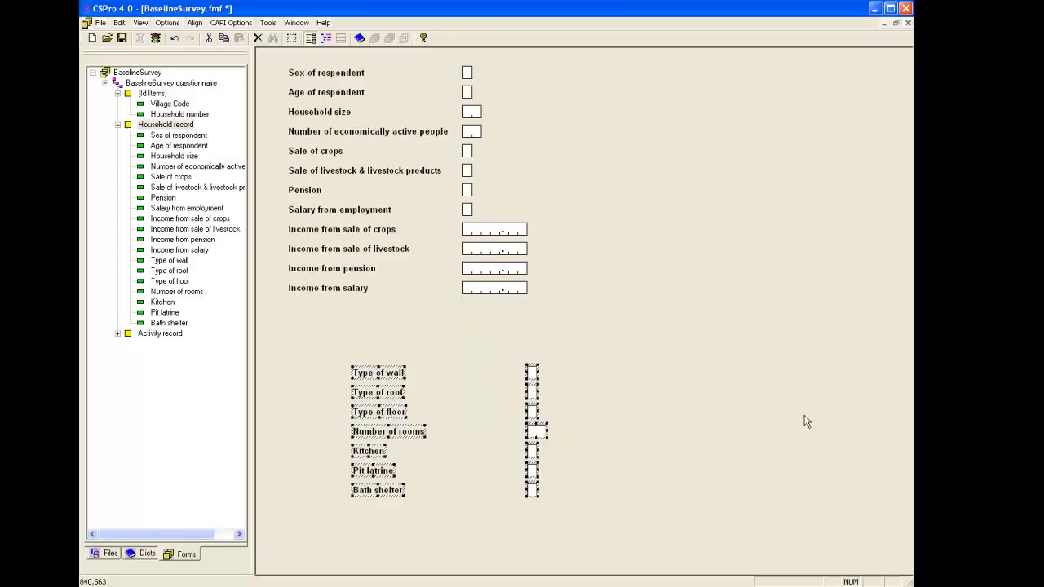
pyautogui.press('Right')
pyautogui.press('Right')
pyautogui.press('Right')
pyautogui.press('Down')
pyautogui.press('Down')
pyautogui.press('Down')
pyautogui.press('Down')
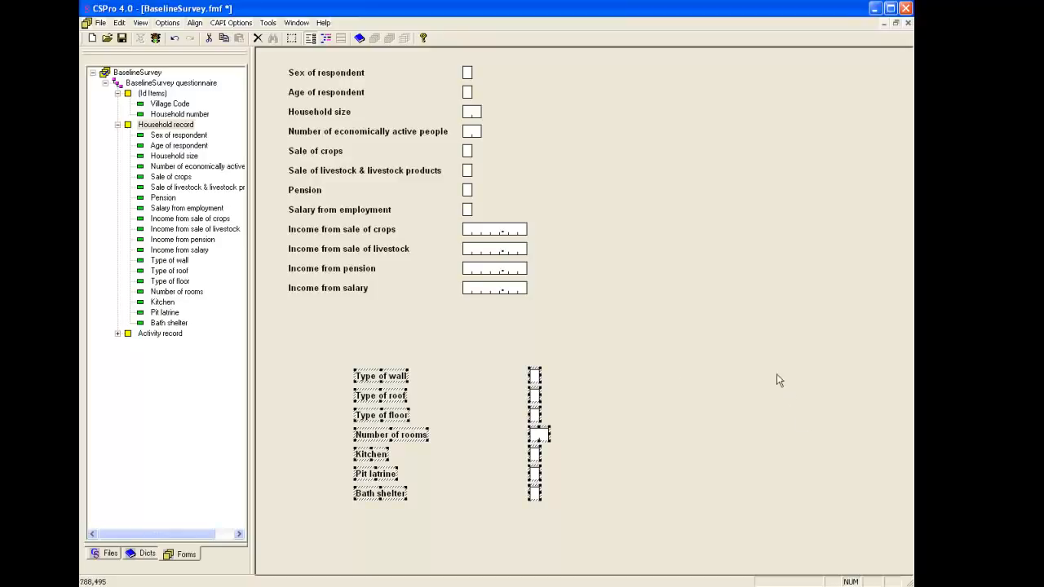
# - Select the Income from salary and Sale of crops fields together with their labels, and undo the last two actions
pyautogui.click(497, 296)
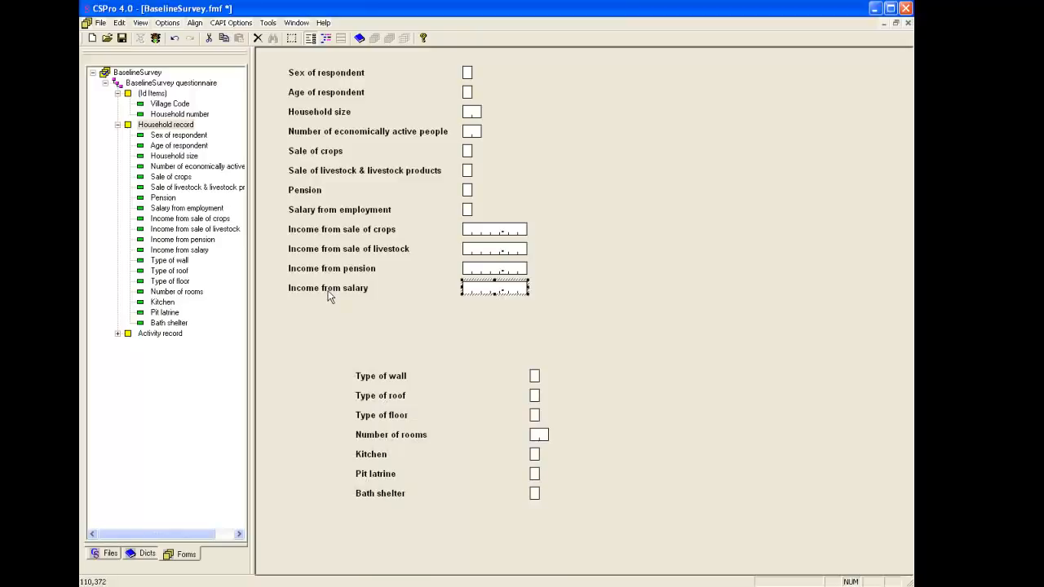
pyautogui.keyDown('ctrl'); pyautogui.click(329, 292); pyautogui.keyUp('ctrl')
pyautogui.keyDown('ctrl'); pyautogui.click(467, 151); pyautogui.keyUp('ctrl')
pyautogui.keyDown('ctrl'); pyautogui.click(335, 153); pyautogui.keyUp('ctrl')
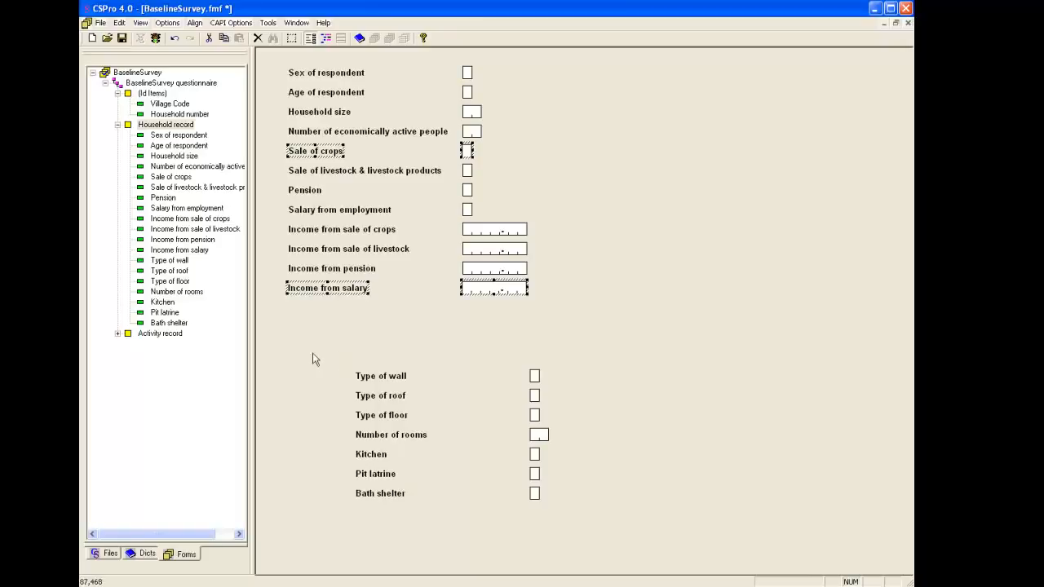
pyautogui.click(173, 40)
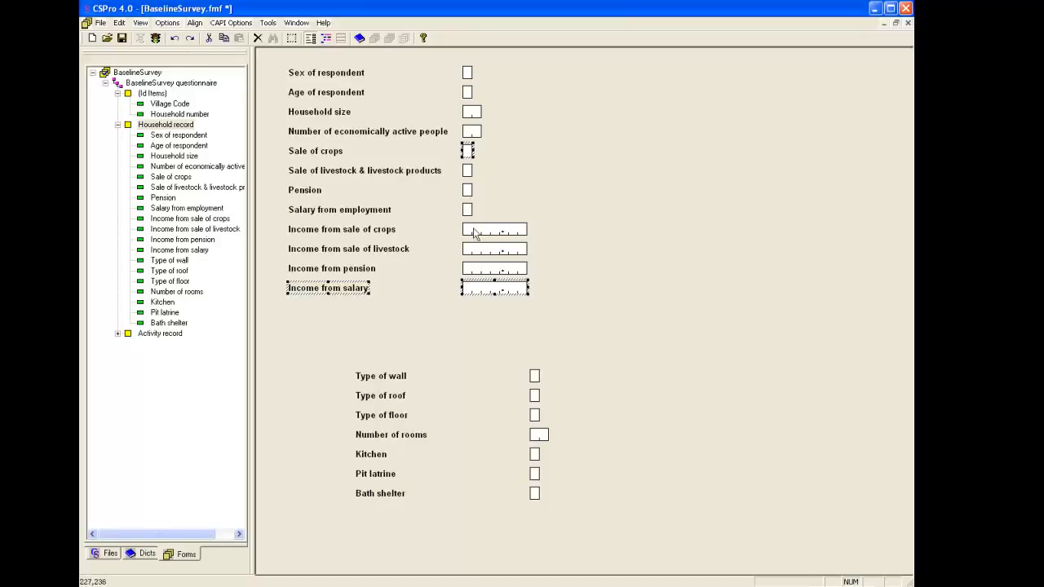
pyautogui.click(174, 42)
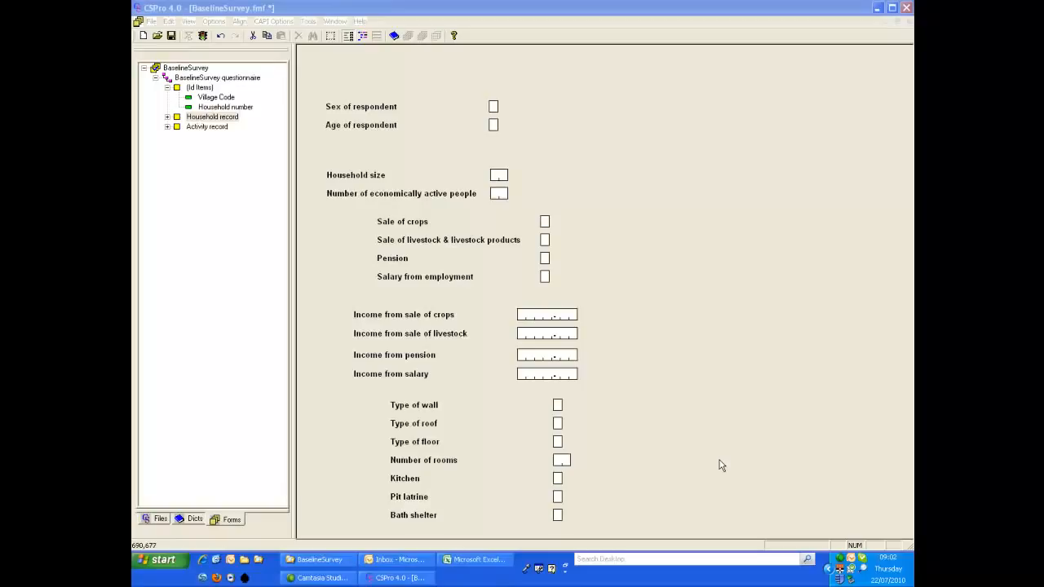
# - Move the Pension and Salary from employment fields with their labels into a second column beside the sale fields
pyautogui.click(240, 21)
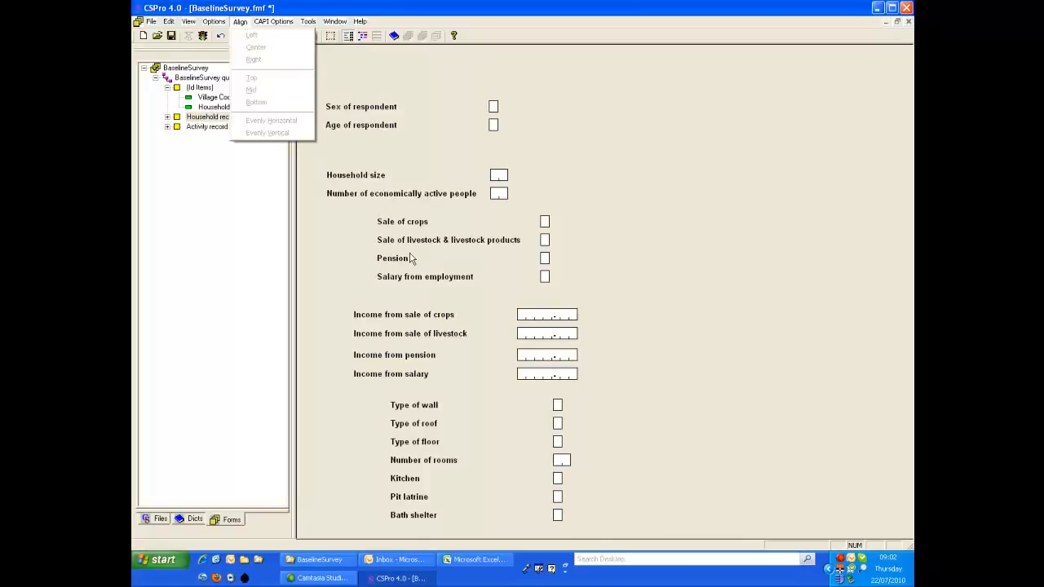
pyautogui.moveTo(361, 248); pyautogui.dragTo(567, 288)
pyautogui.click(391, 270)
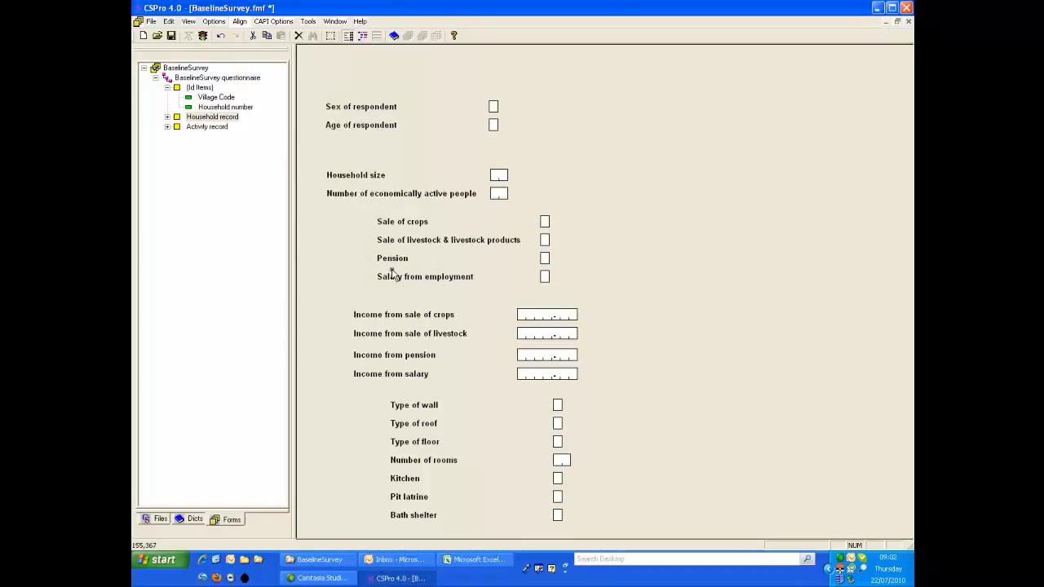
pyautogui.moveTo(371, 248); pyautogui.dragTo(744, 270)
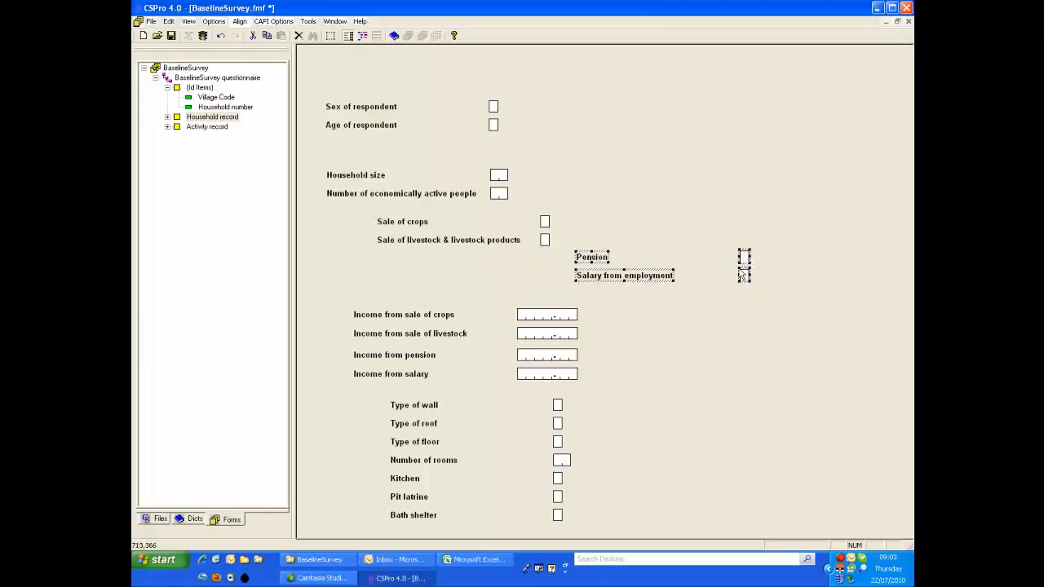
# - Align the Pension field and label with the Sale of crops field and label by their tops
pyautogui.moveTo(372, 212); pyautogui.dragTo(559, 237)
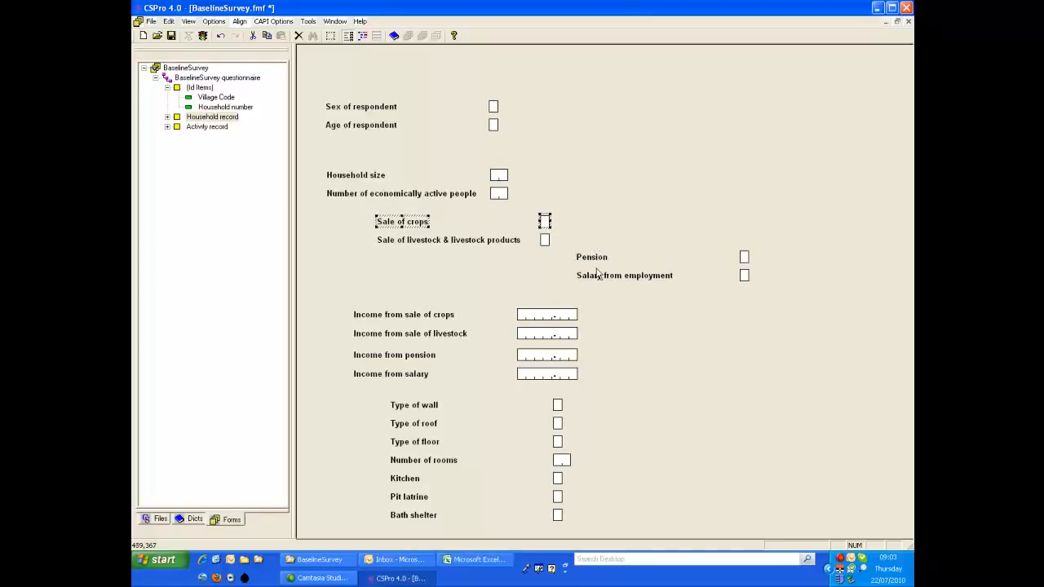
pyautogui.keyDown('ctrl'); pyautogui.click(605, 261); pyautogui.keyUp('ctrl')
pyautogui.keyDown('ctrl'); pyautogui.click(743, 258); pyautogui.keyUp('ctrl')
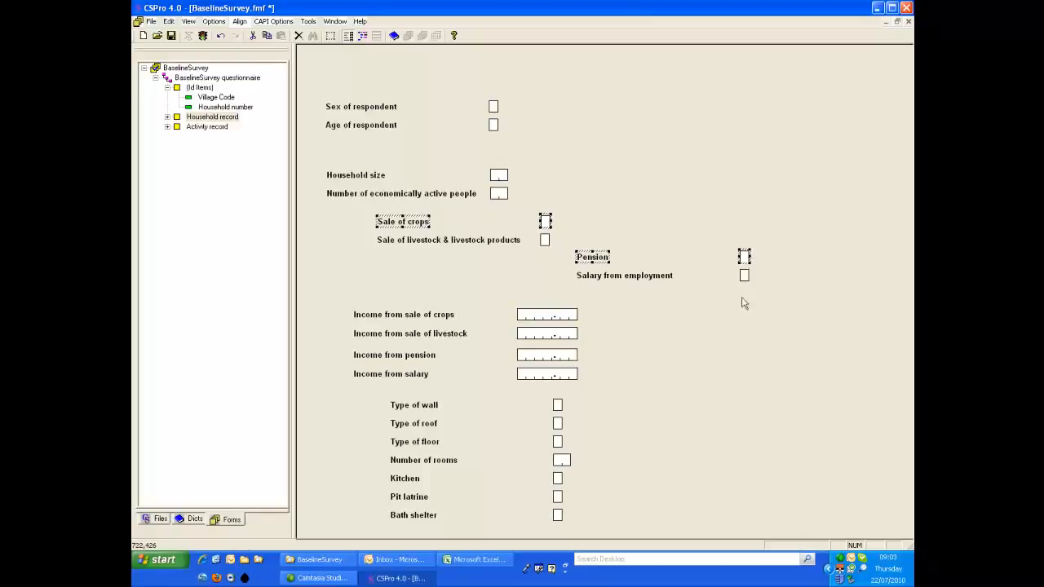
pyautogui.click(240, 21)
pyautogui.click(252, 80)
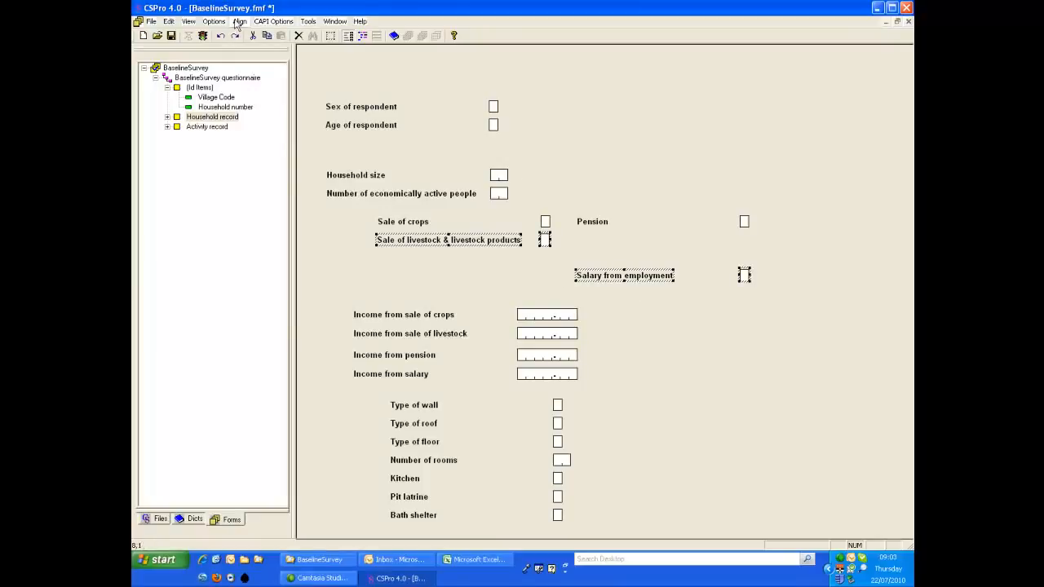
# - Align the Salary from employment field and label with Sale of livestock & livestock products by their tops, and clear the selection
pyautogui.click(238, 22)
pyautogui.click(252, 78)
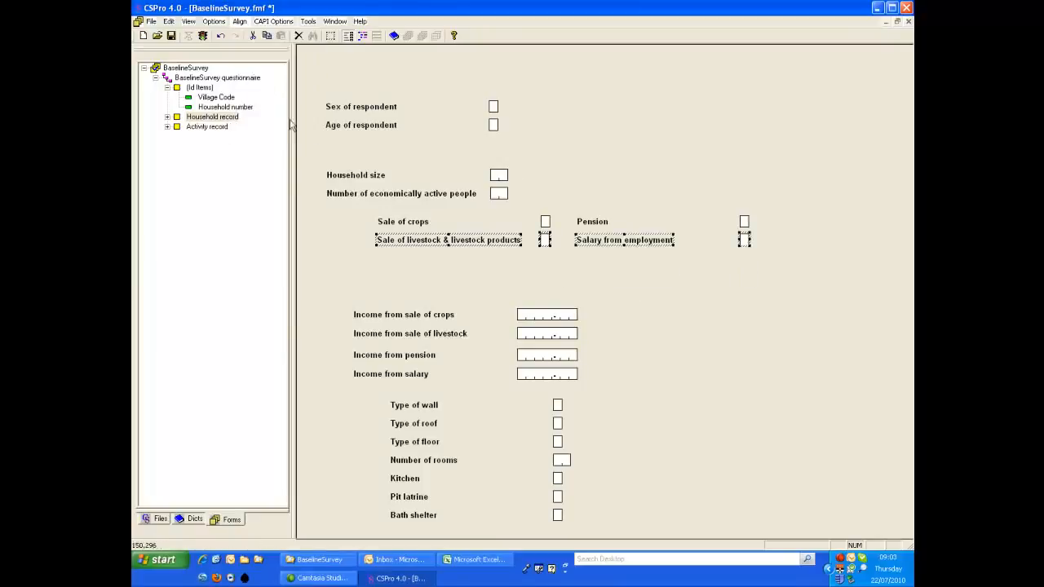
pyautogui.click(524, 273)
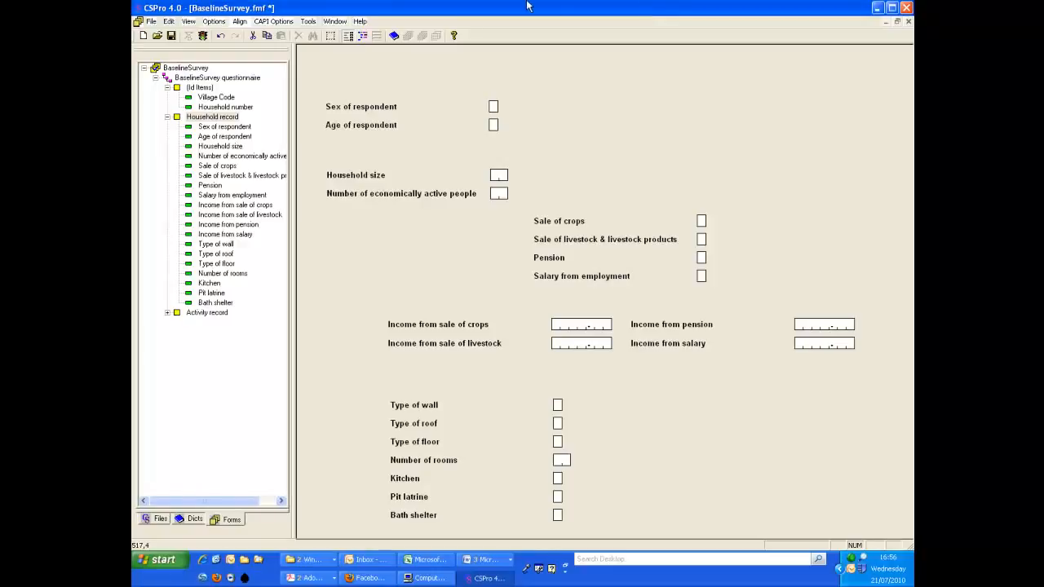
# - Add the heading "Section 1: Household Information" above Sex of respondent in custom Arial Bold 16, and shift it slightly left
pyautogui.rightClick(325, 75)
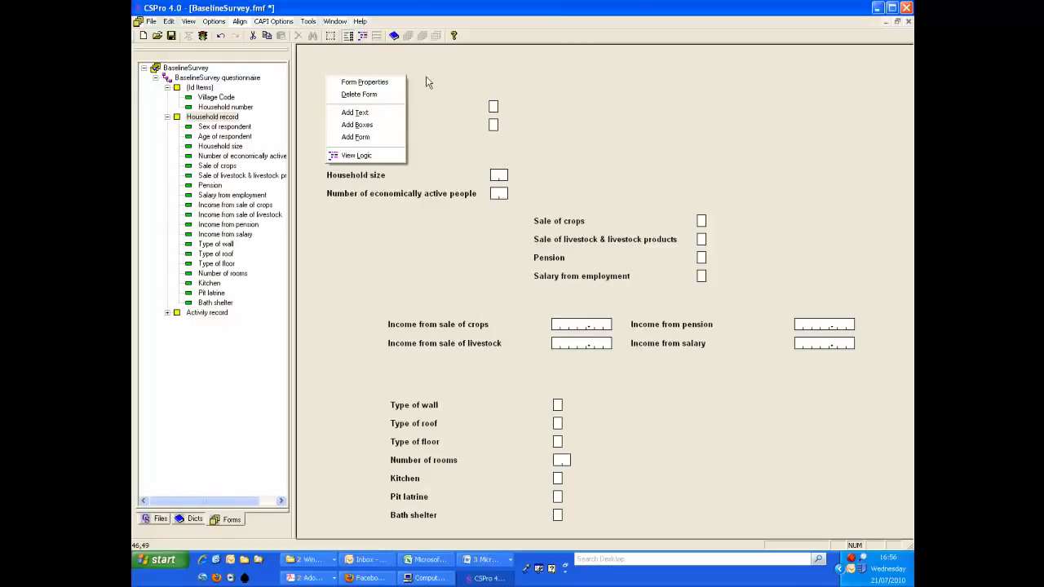
pyautogui.click(367, 116)
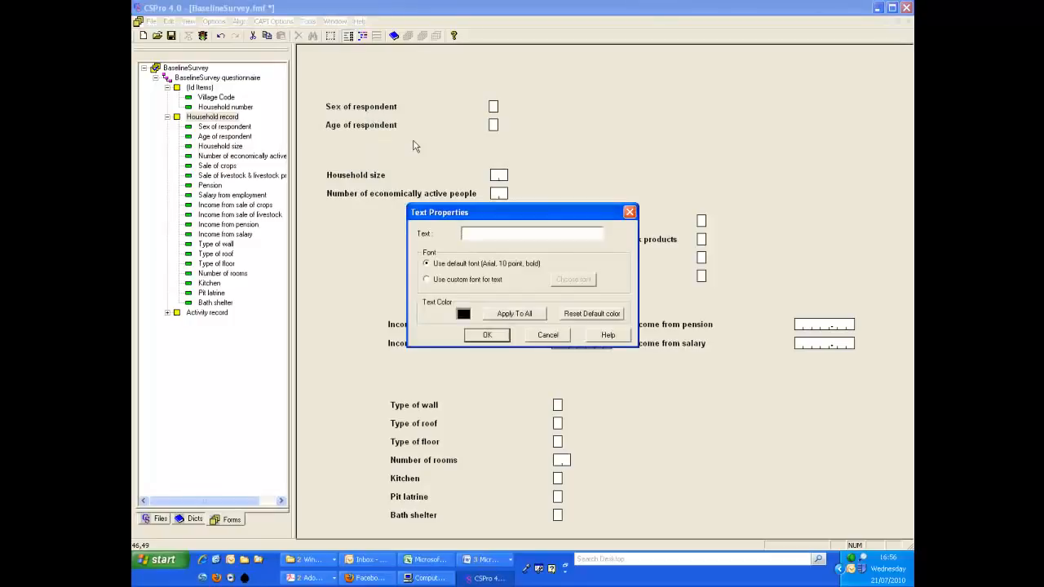
pyautogui.write('Section 1: Household Information')
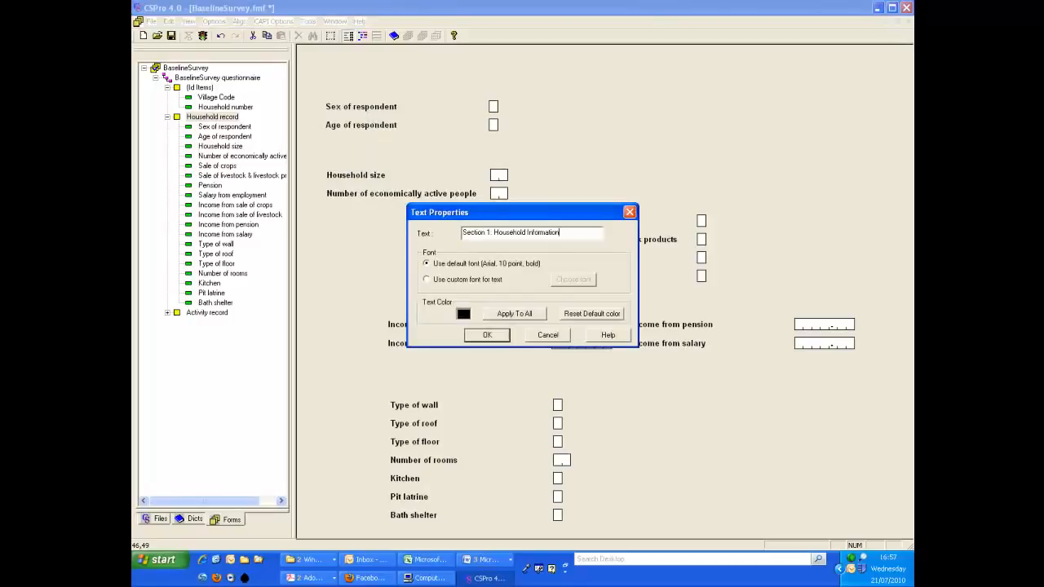
pyautogui.click(461, 282)
pyautogui.click(574, 281)
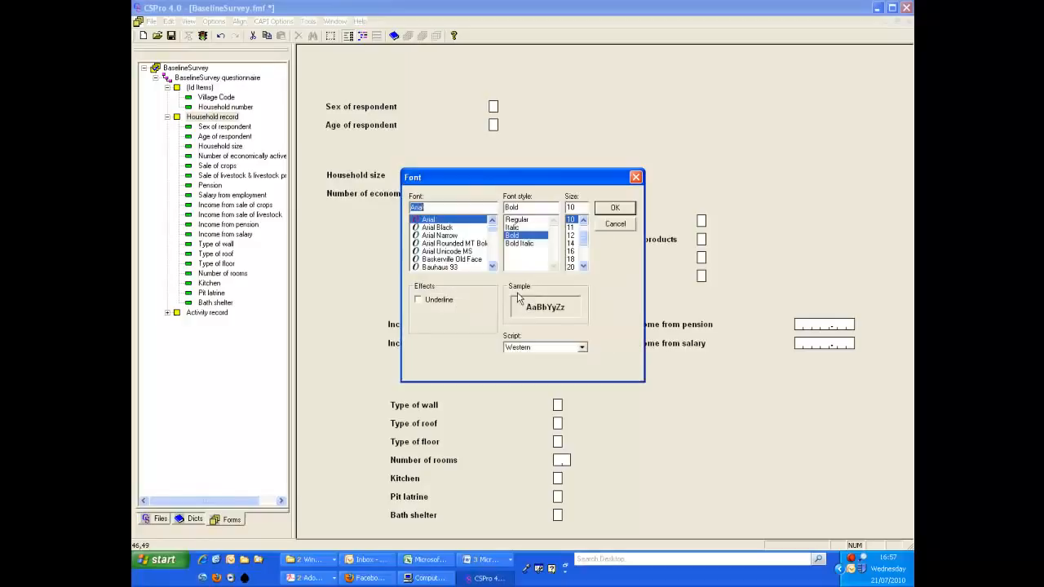
pyautogui.click(571, 251)
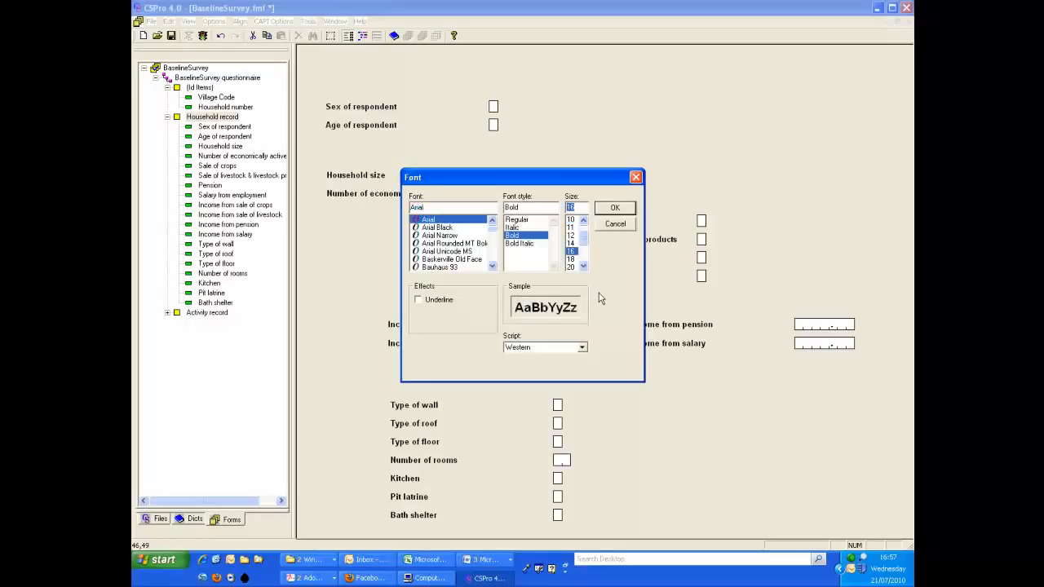
pyautogui.click(609, 212)
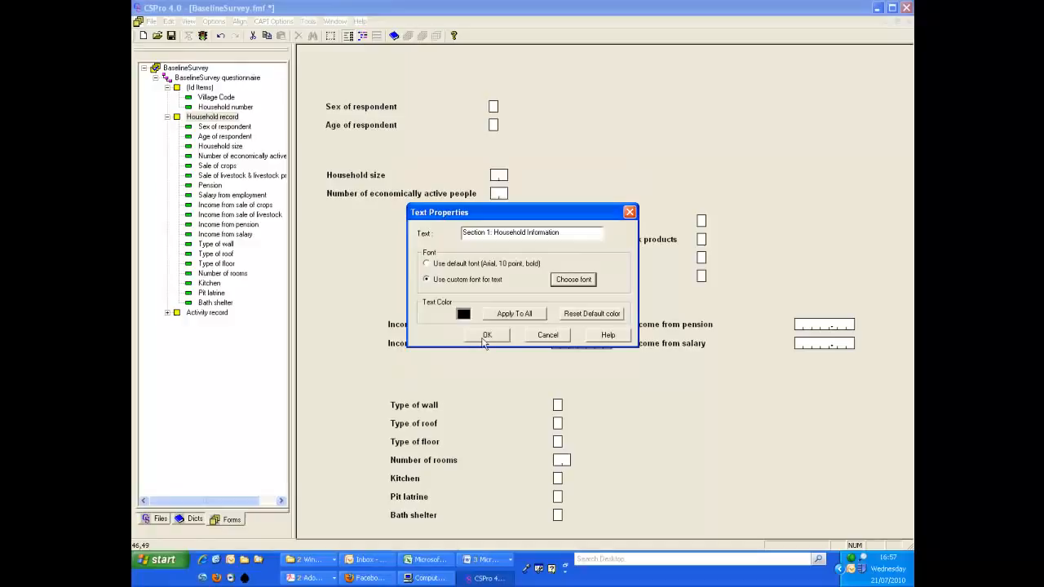
pyautogui.click(487, 336)
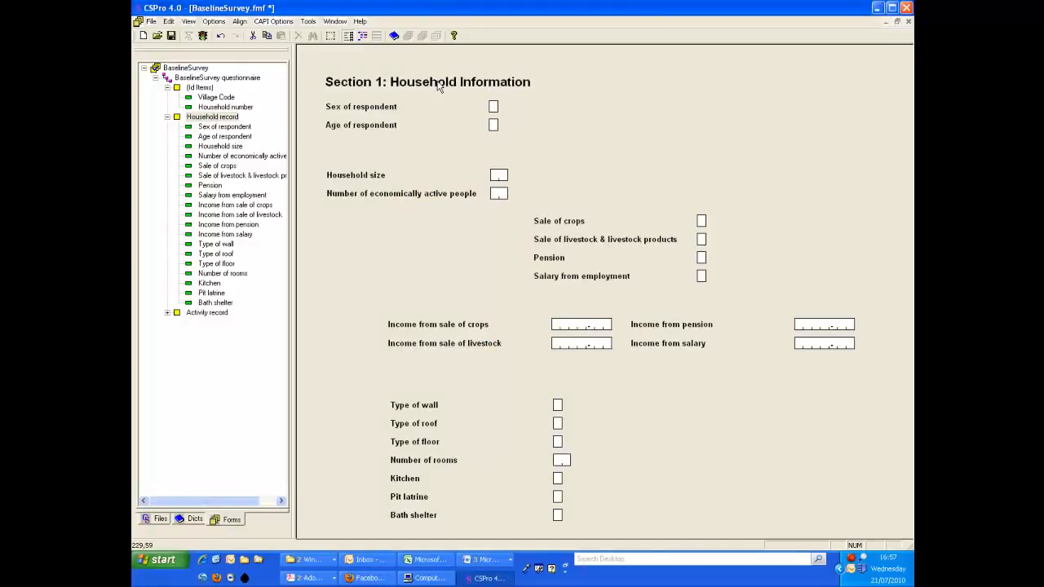
pyautogui.moveTo(438, 87)
pyautogui.mouseDown()
pyautogui.moveTo(422, 73)
pyautogui.moveTo(429, 88)
pyautogui.mouseUp()
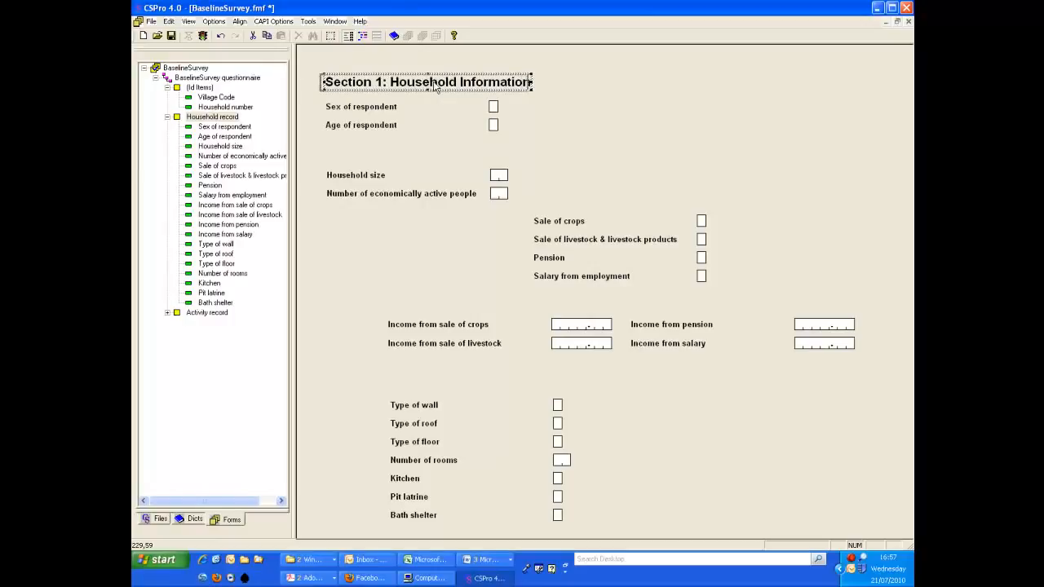
pyautogui.click(576, 124)
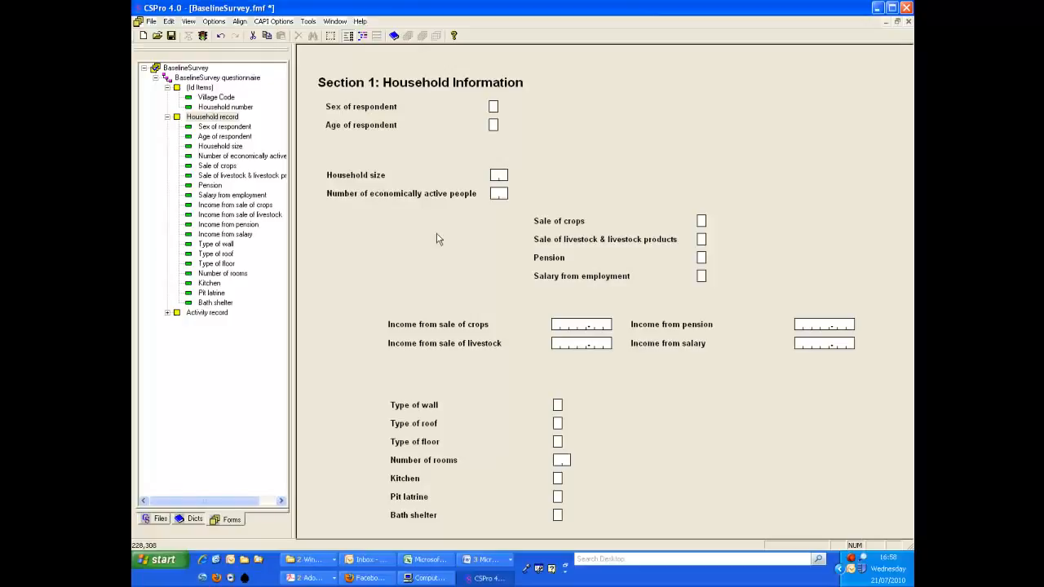
# - Add the text "a) What sources of cash income" beside the Sale of crops field in custom Arial Regular 10
pyautogui.rightClick(333, 223)
pyautogui.click(370, 252)
pyautogui.write('a) What sources of cash income')
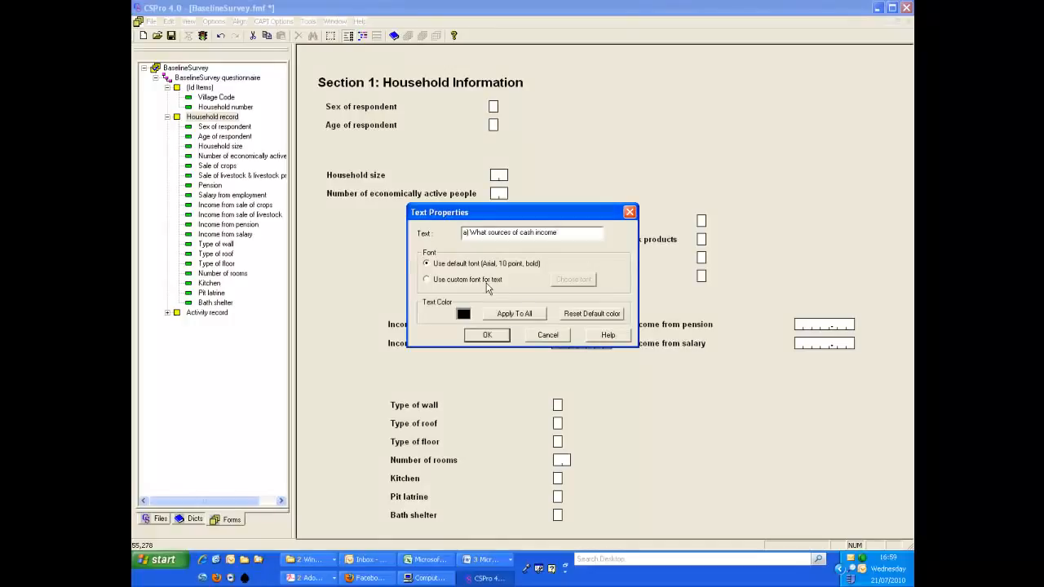
pyautogui.click(487, 285)
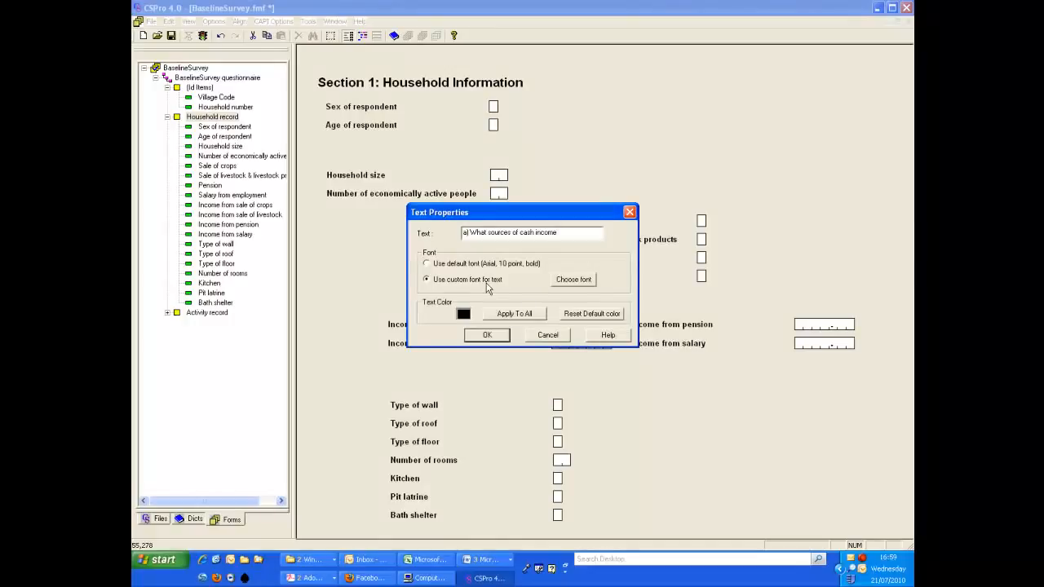
pyautogui.click(575, 280)
pyautogui.click(530, 226)
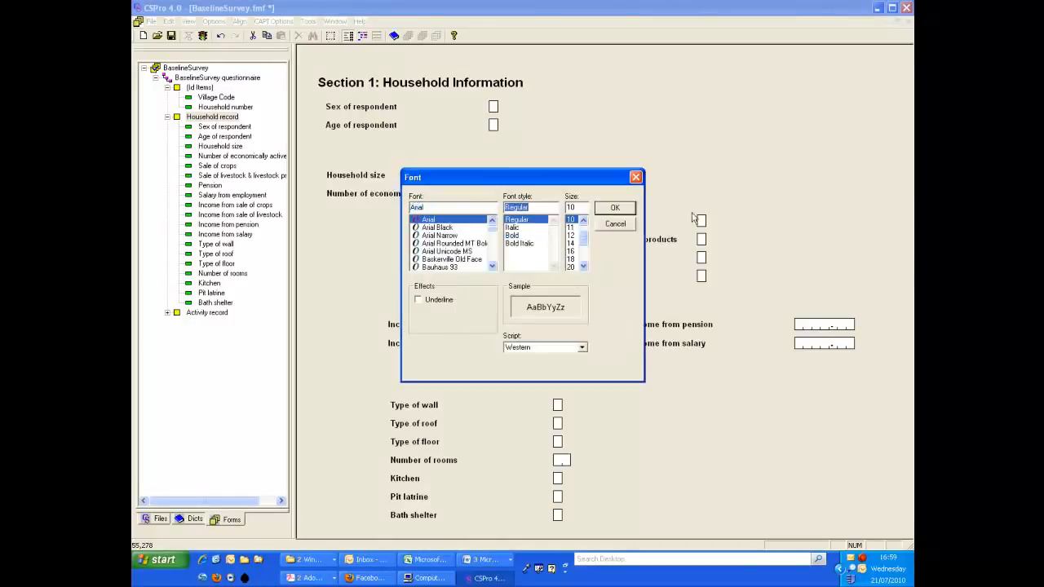
pyautogui.click(615, 210)
pyautogui.click(486, 336)
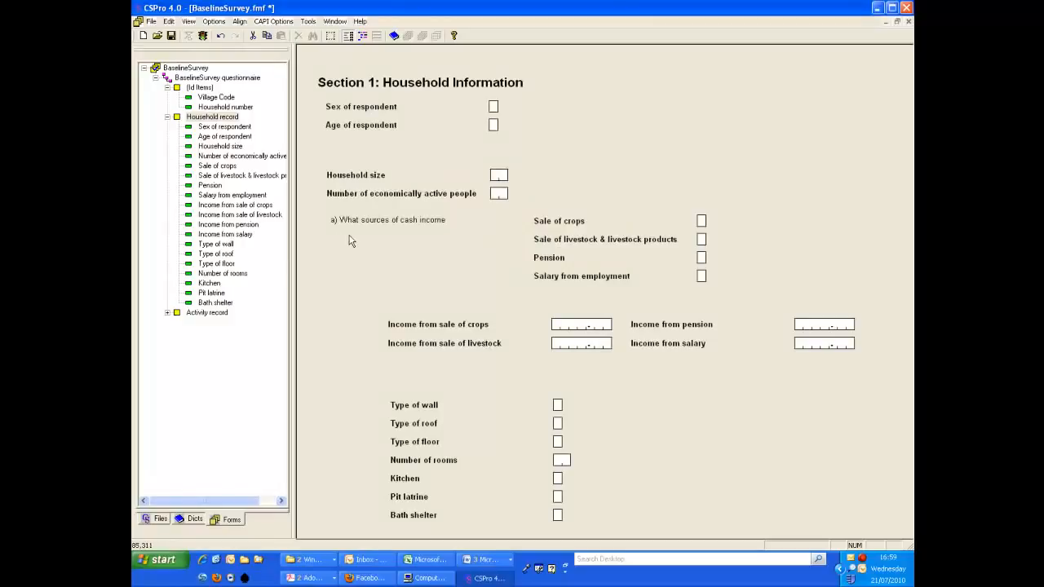
# - Add the text "does your household have?" in custom Arial Regular 10 below the sources of cash income line
pyautogui.rightClick(333, 241)
pyautogui.click(365, 275)
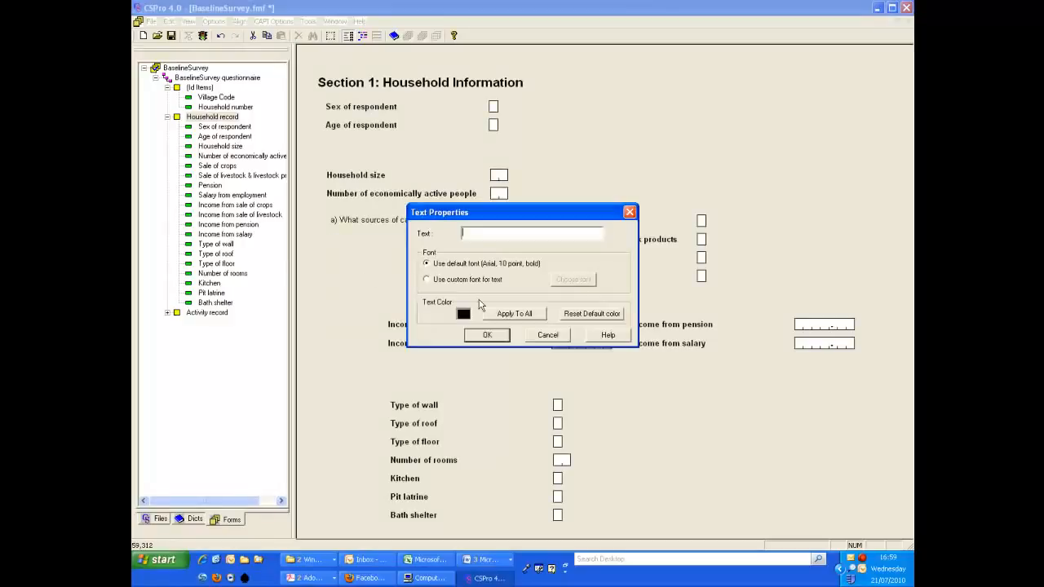
pyautogui.hotkey('ctrl', 'v')
pyautogui.click(473, 279)
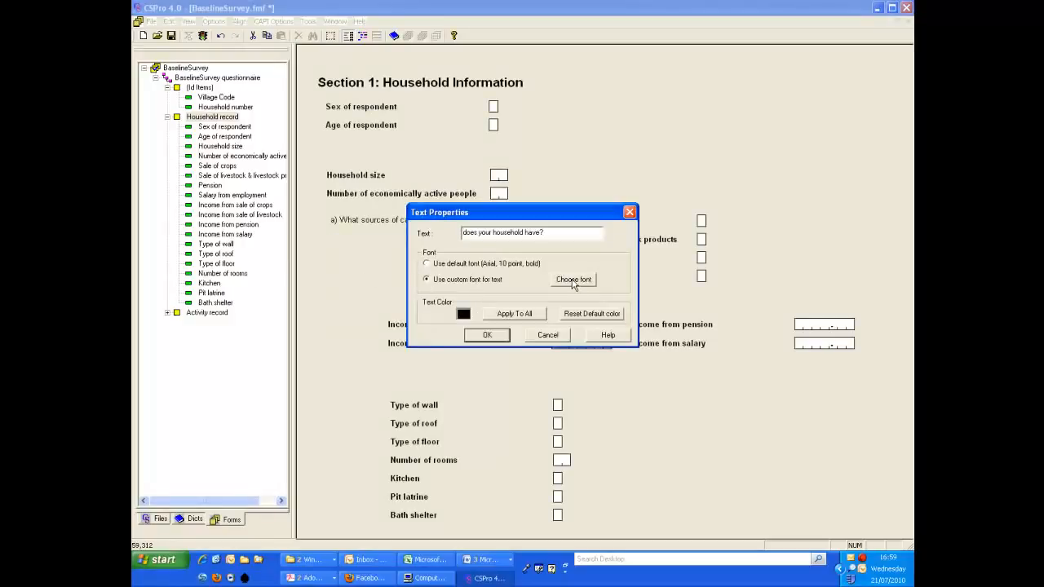
pyautogui.click(572, 279)
pyautogui.click(515, 220)
pyautogui.click(615, 207)
pyautogui.click(487, 335)
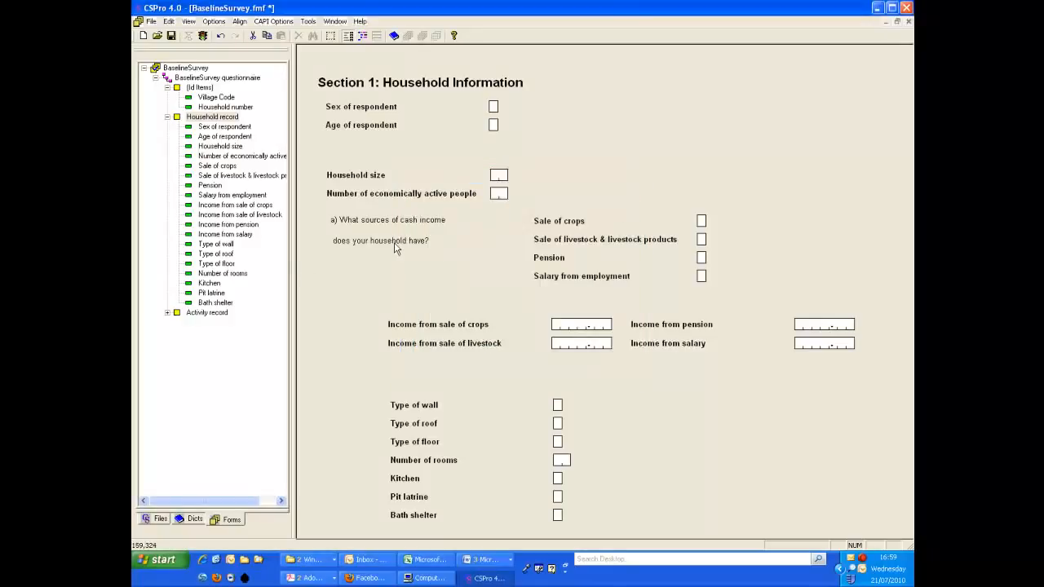
# - Align the two lines of the cash income question by their left edges and clear the selection
pyautogui.moveTo(317, 208); pyautogui.dragTo(470, 263)
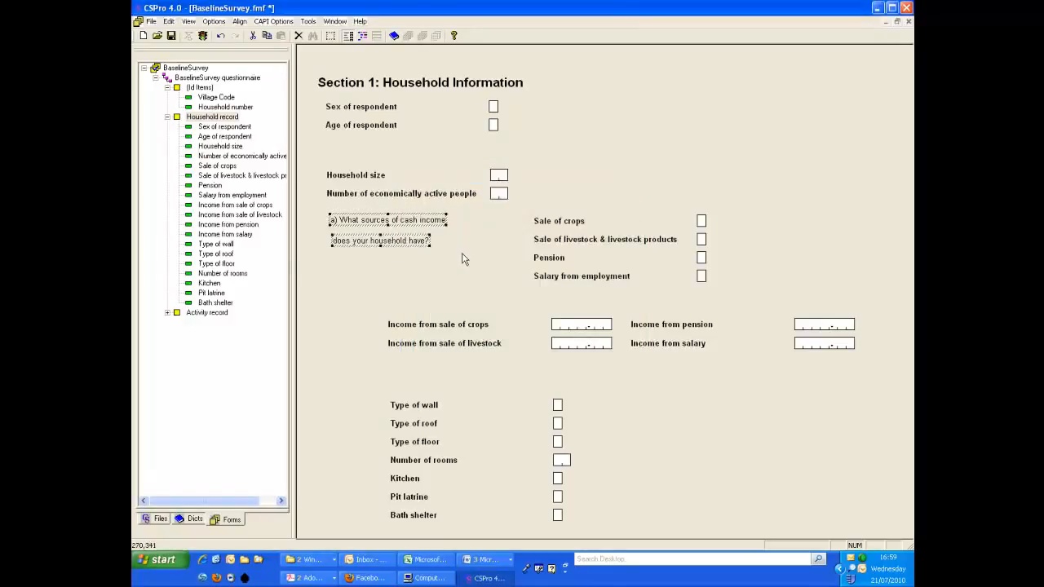
pyautogui.click(240, 21)
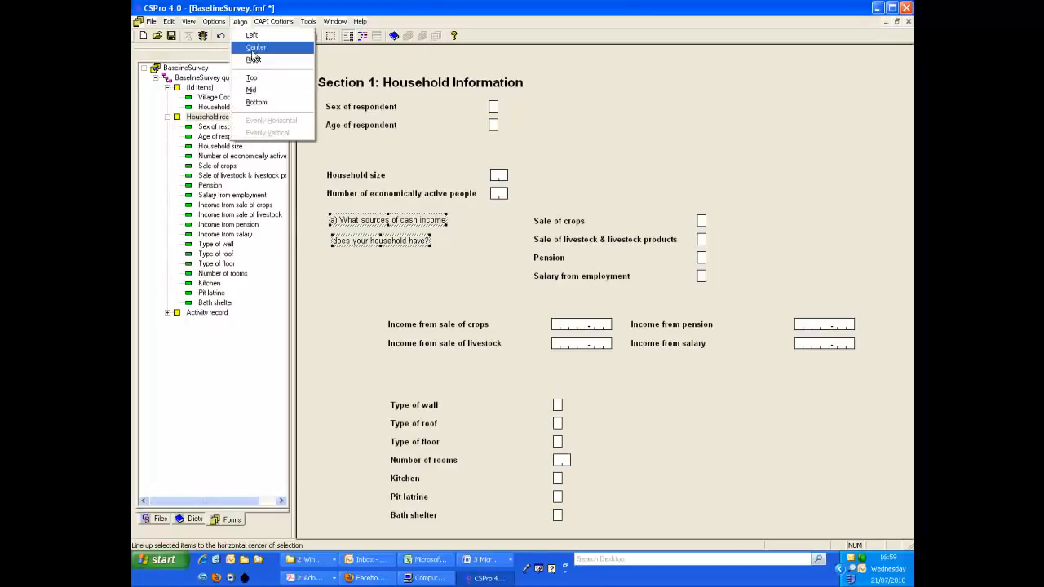
pyautogui.click(252, 38)
pyautogui.click(342, 263)
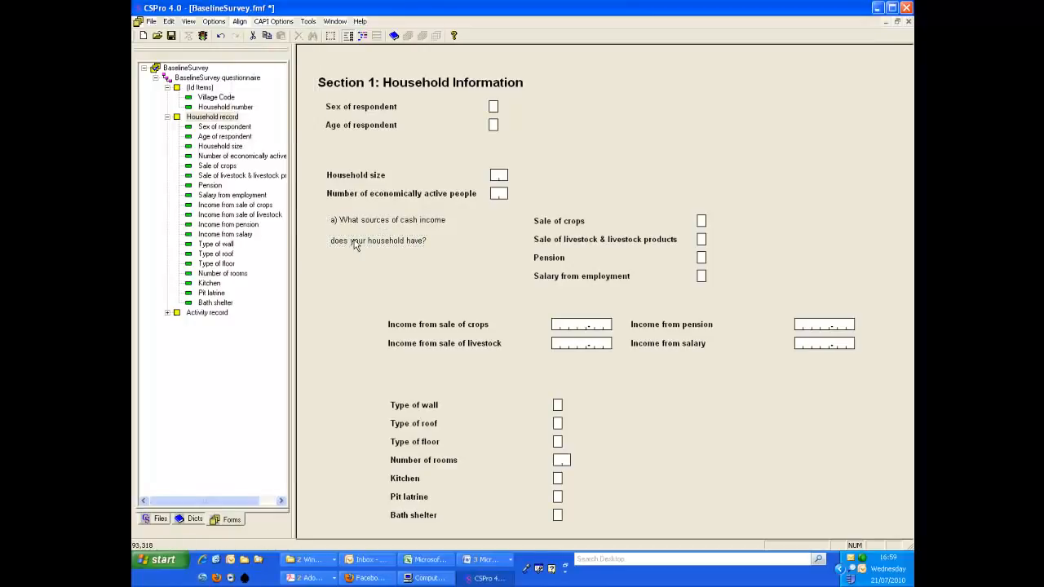
# - Nudge the "does your household have?" line up until it sits directly beneath the question's first line, and deselect it
pyautogui.click(356, 246)
pyautogui.press('Up')
pyautogui.press('Up')
pyautogui.press('Up')
pyautogui.press('Up')
pyautogui.press('Up')
pyautogui.press('Up')
pyautogui.press('Up')
pyautogui.press('Up')
pyautogui.press('Up')
pyautogui.press('Up')
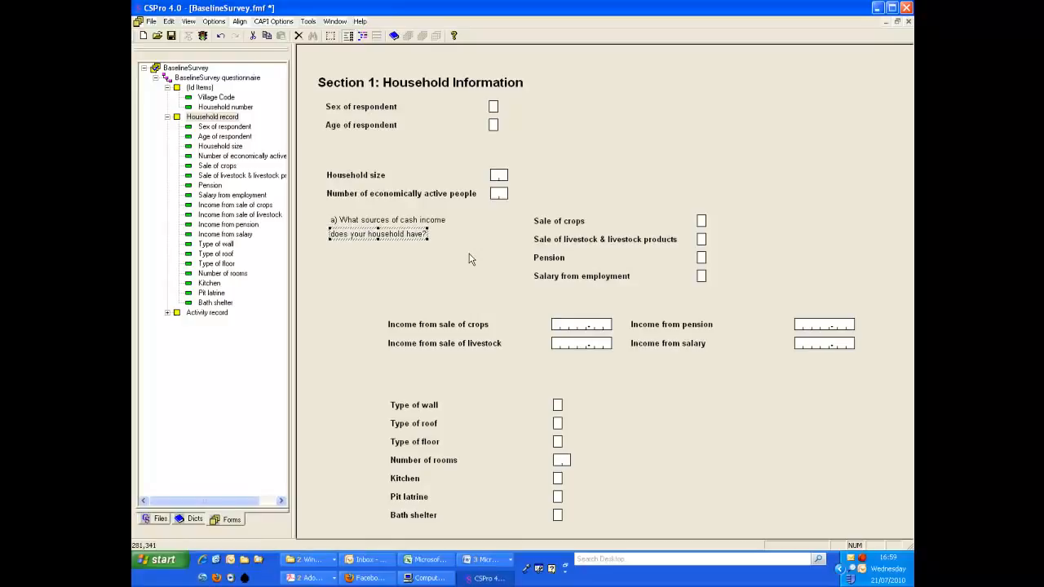
pyautogui.click(469, 260)
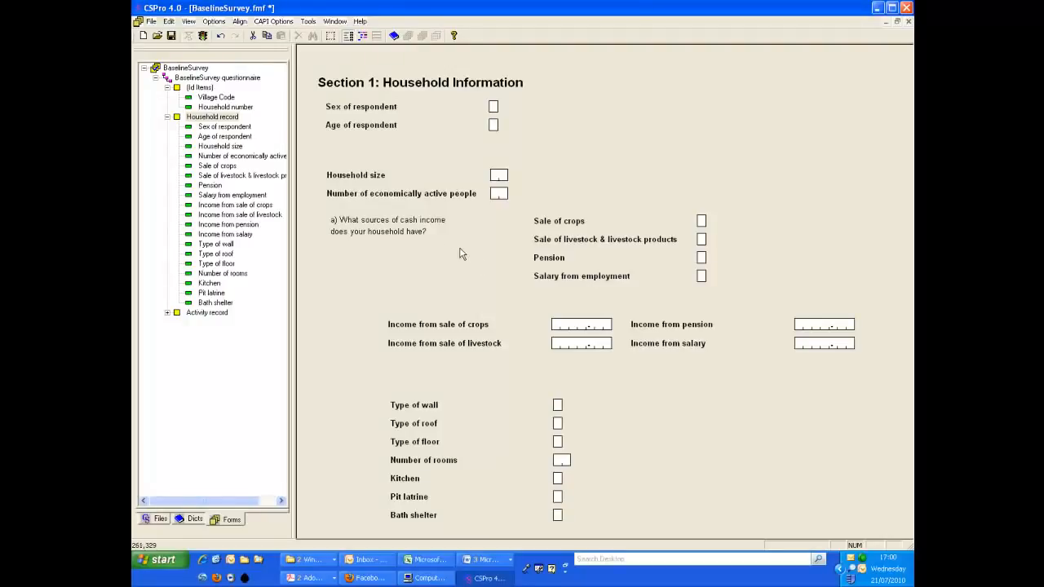
# - Change the Household size label to "a) Household size (total number of people including children)" in custom Arial Regular 10
pyautogui.rightClick(375, 183)
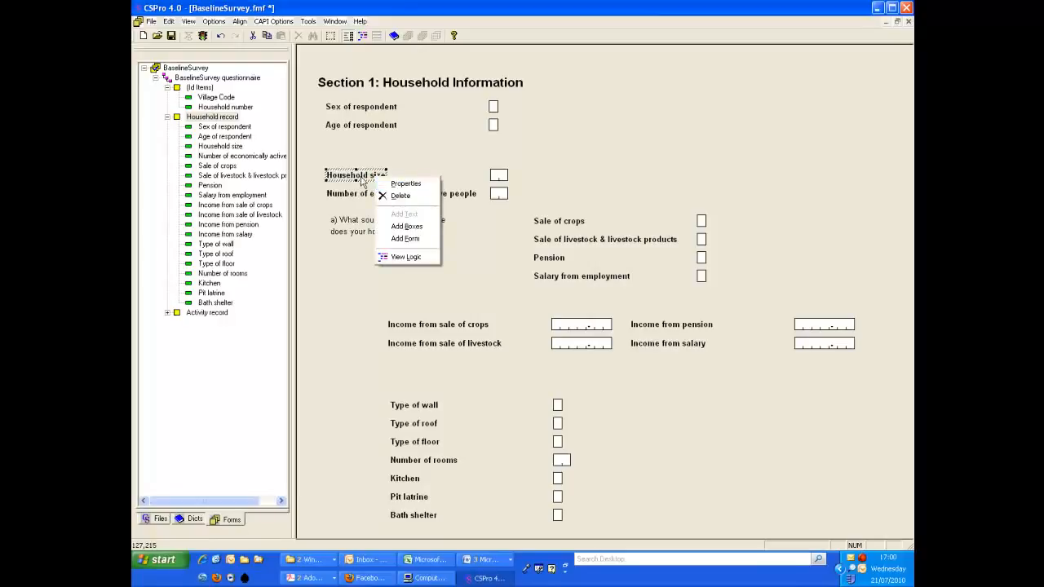
pyautogui.click(413, 184)
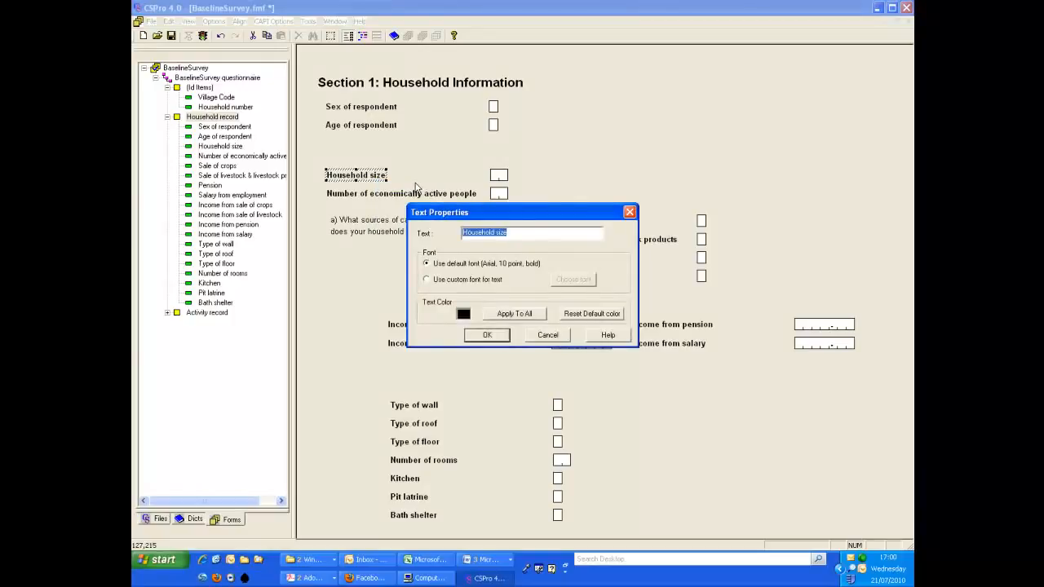
pyautogui.write('a')
pyautogui.hotkey('ctrl', 'v')
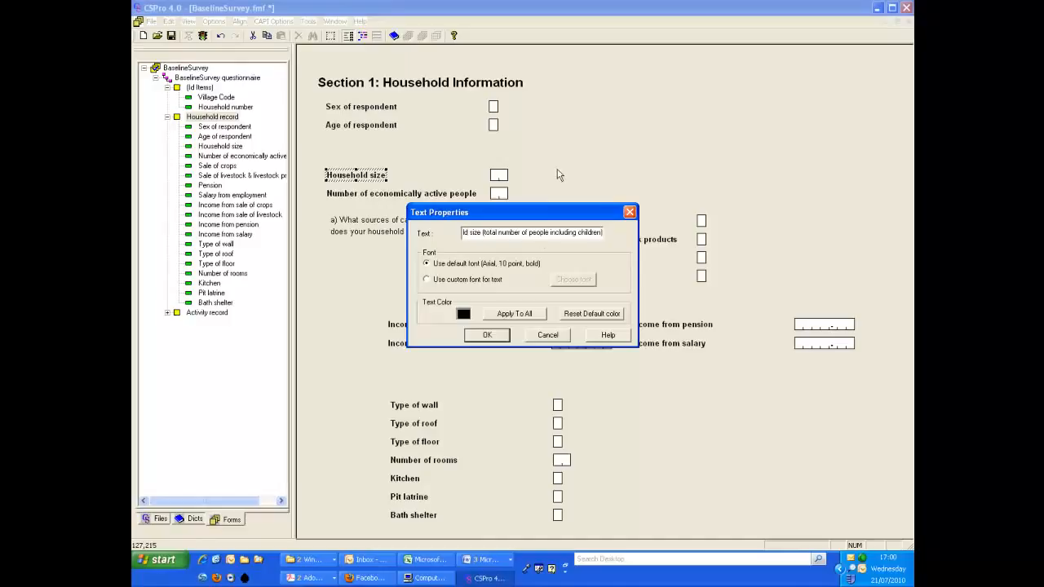
pyautogui.click(499, 281)
pyautogui.click(573, 279)
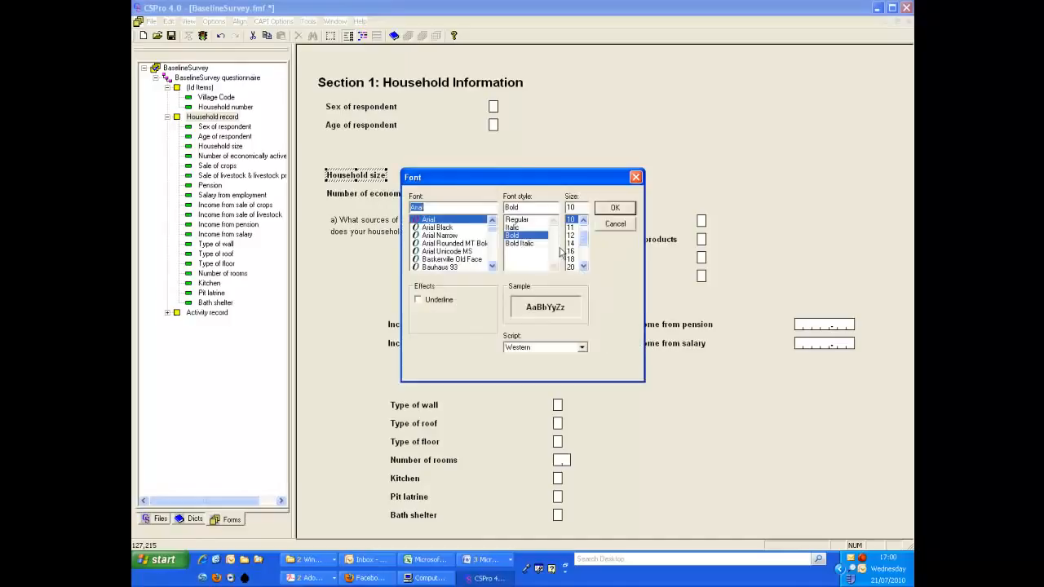
pyautogui.click(613, 209)
pyautogui.click(489, 334)
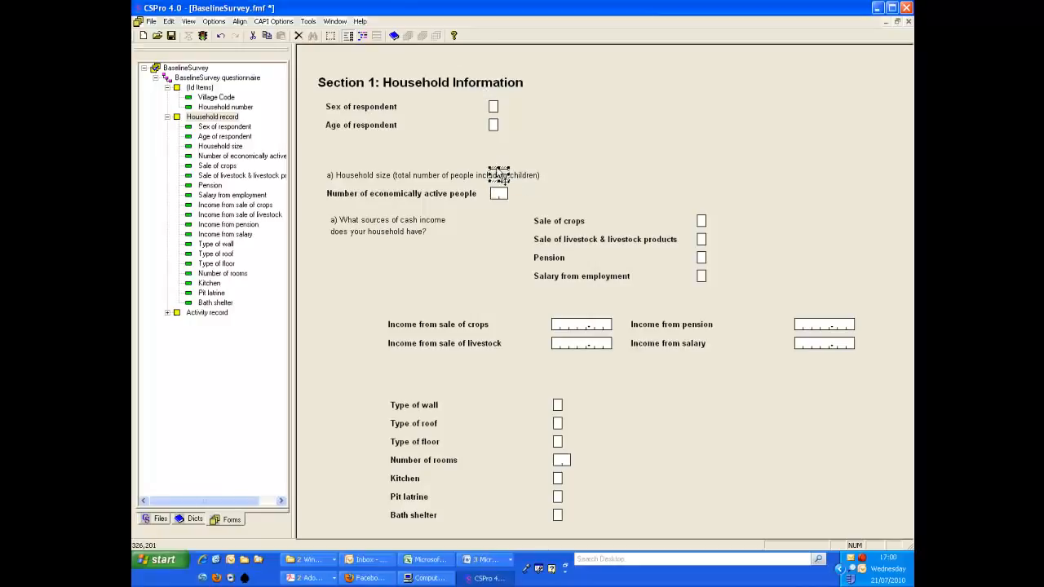
# - Shift the Household size entry box right until it clears the end of its lengthened label
pyautogui.press('Right')
pyautogui.press('Right')
pyautogui.press('Right')
pyautogui.press('Right')
pyautogui.press('Right')
pyautogui.press('Right')
pyautogui.press('Right')
pyautogui.press('Right')
pyautogui.press('Right')
pyautogui.press('Right')
pyautogui.press('Right')
pyautogui.press('Right')
pyautogui.press('Right')
pyautogui.press('Right')
pyautogui.press('Right')
pyautogui.press('Right')
pyautogui.press('Right')
pyautogui.press('Right')
pyautogui.press('Right')
pyautogui.press('Right')
pyautogui.press('Right')
pyautogui.press('Right')
pyautogui.press('Right')
pyautogui.press('Right')
pyautogui.press('Right')
pyautogui.press('Right')
pyautogui.press('Right')
pyautogui.press('Right')
pyautogui.press('Right')
pyautogui.press('Right')
pyautogui.press('Right')
pyautogui.press('Right')
pyautogui.press('Right')
pyautogui.press('Right')
pyautogui.press('Right')
pyautogui.press('Right')
pyautogui.press('Right')
pyautogui.press('Right')
pyautogui.press('Right')
pyautogui.press('Right')
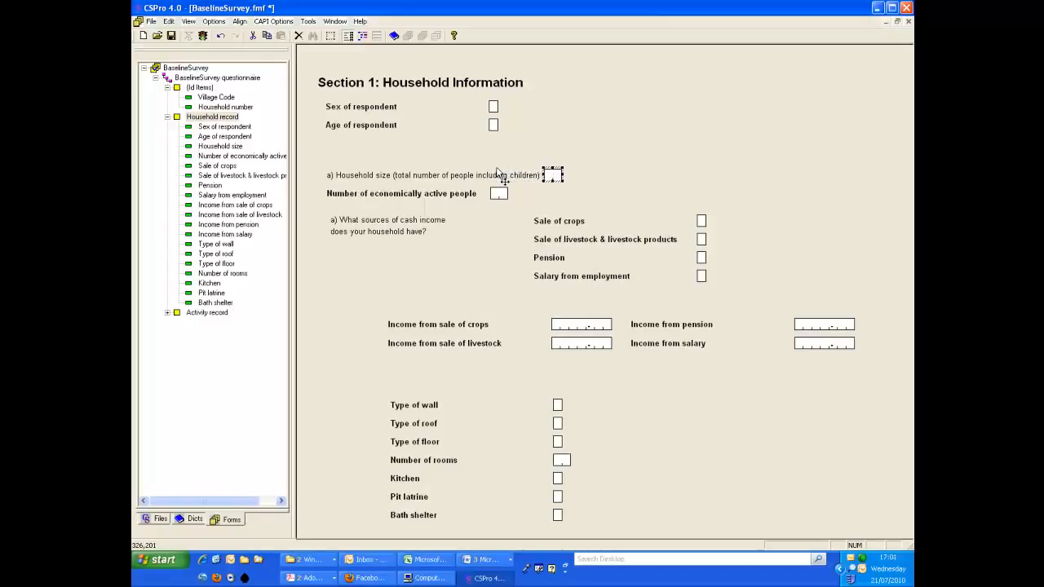